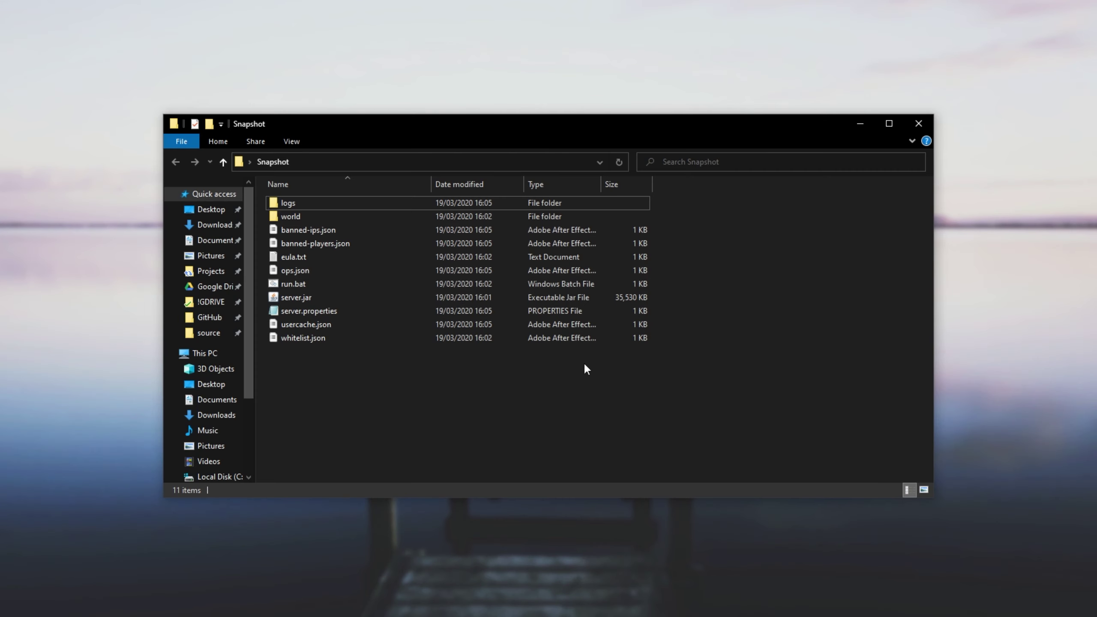
Step: Start the server from run.bat and select the 20w07a version in the console
double_click(580, 284)
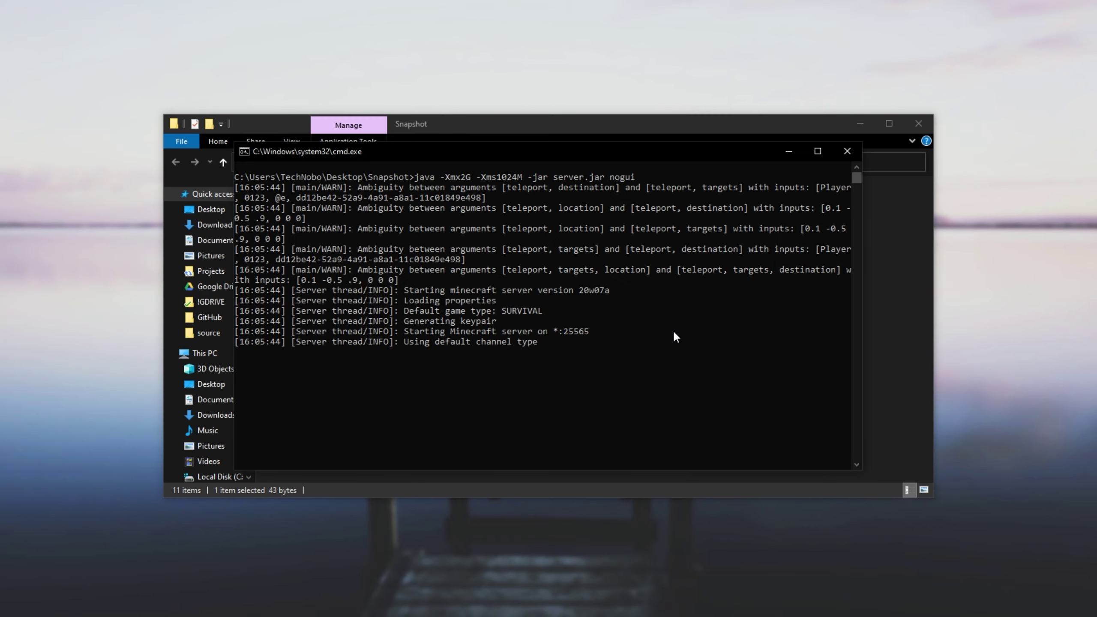
double_click(606, 290)
Step: Copy the 20w07a version text and bring the Minecraft Launcher window forward
right_click(631, 345)
key(alt+Tab)
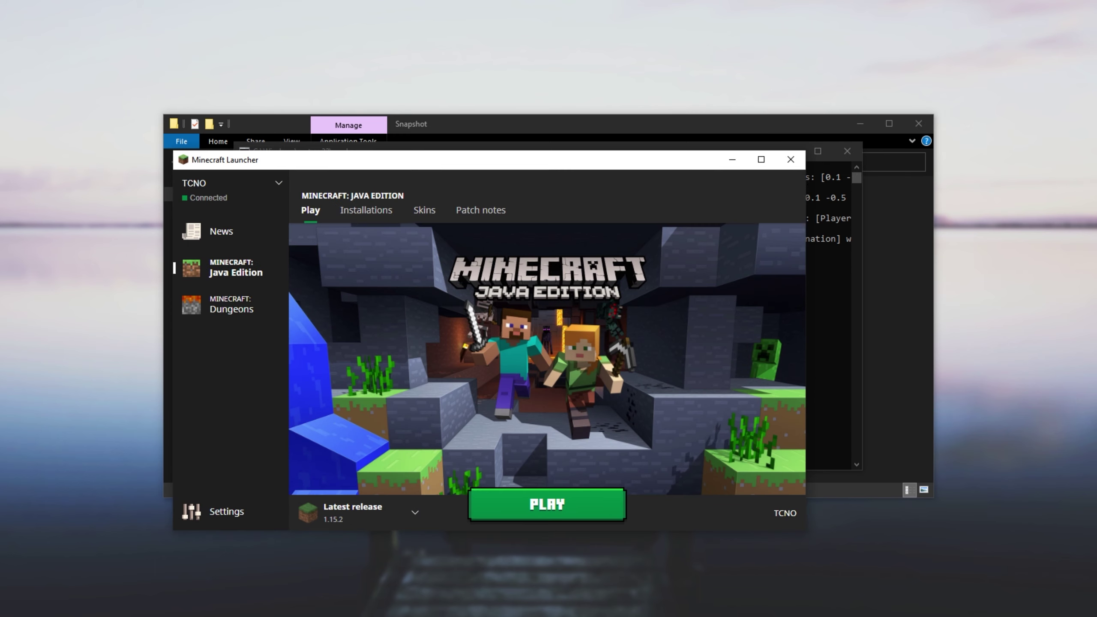
drag(549, 160, 607, 126)
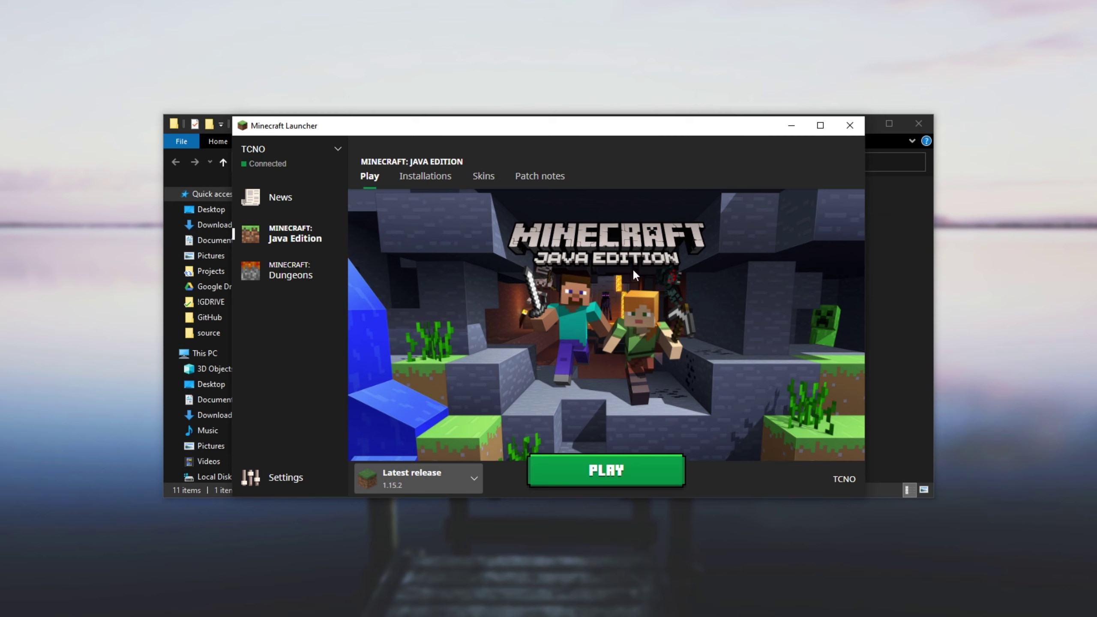
Step: Create a new installation with version Latest snapshot (20w12a)
click(420, 181)
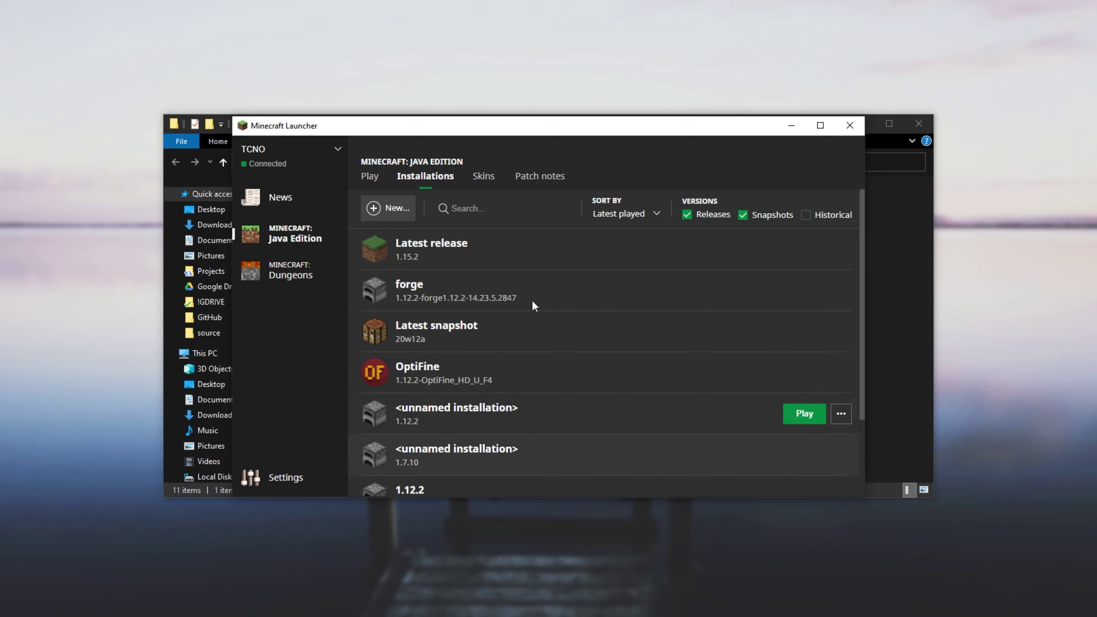
click(384, 210)
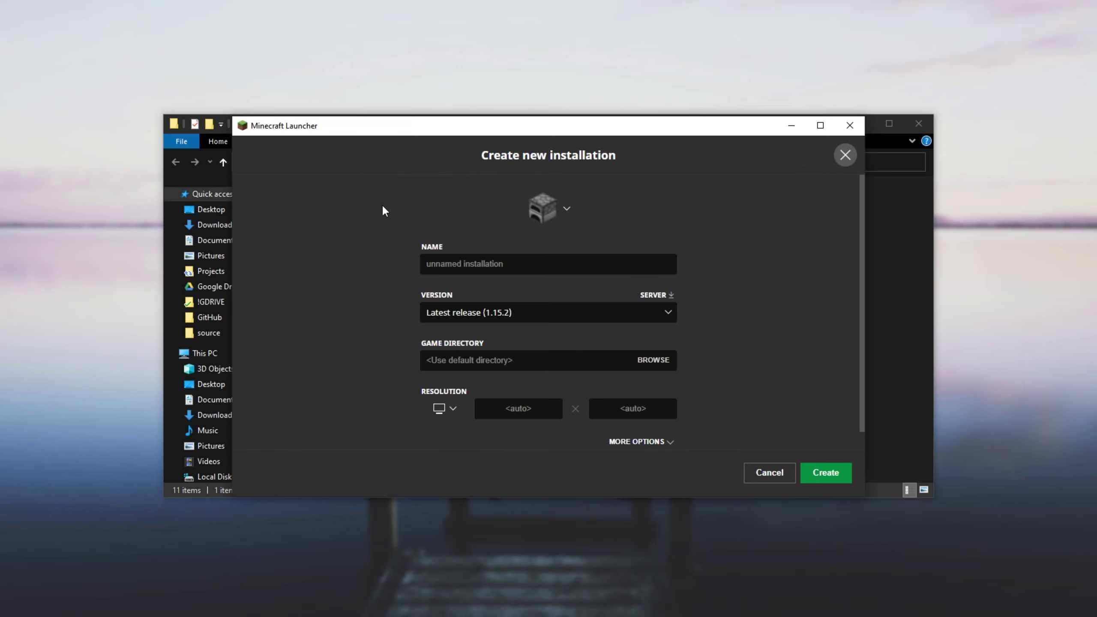
click(468, 311)
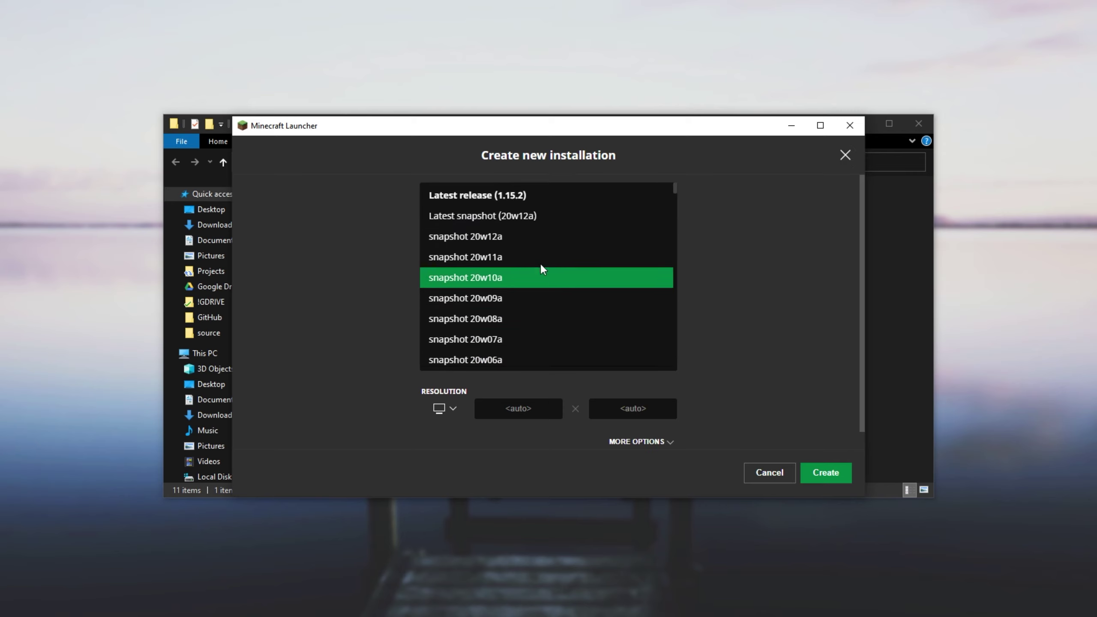
scroll(520, 332, down, 2)
scroll(519, 332, up, 2)
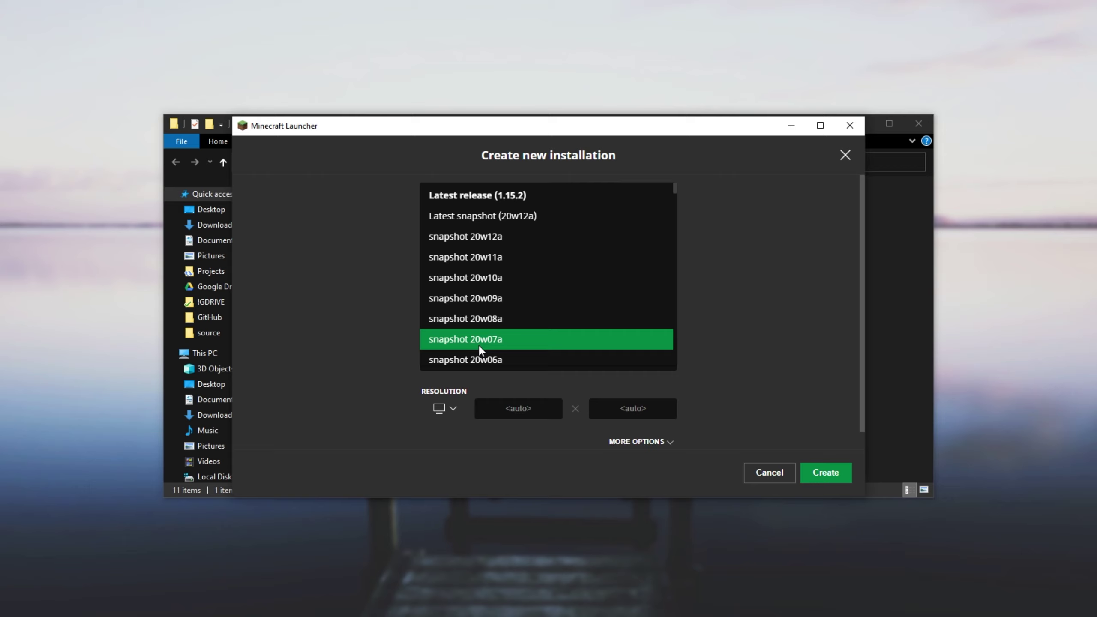
click(526, 217)
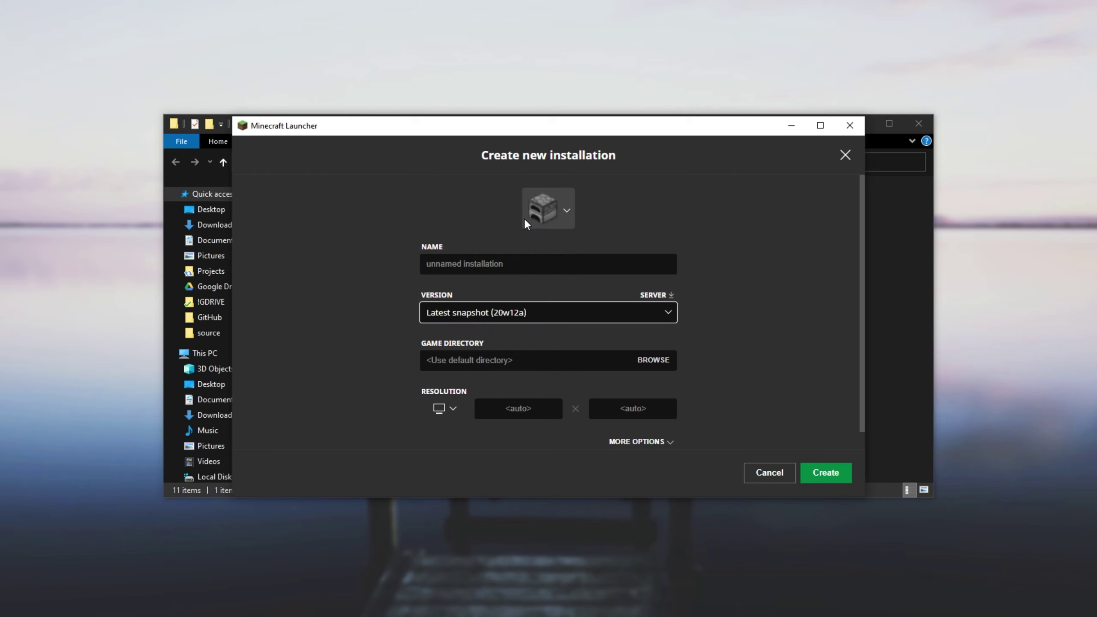
Step: Download the 20w12a server jar and keep server (1).jar despite Chrome's warning
click(652, 296)
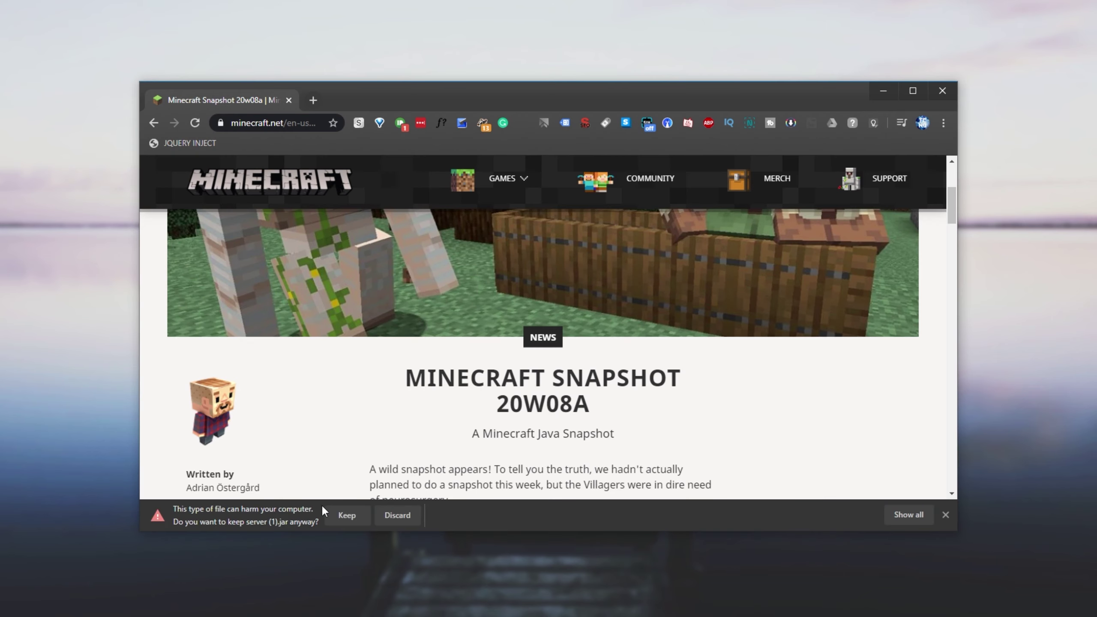
click(336, 513)
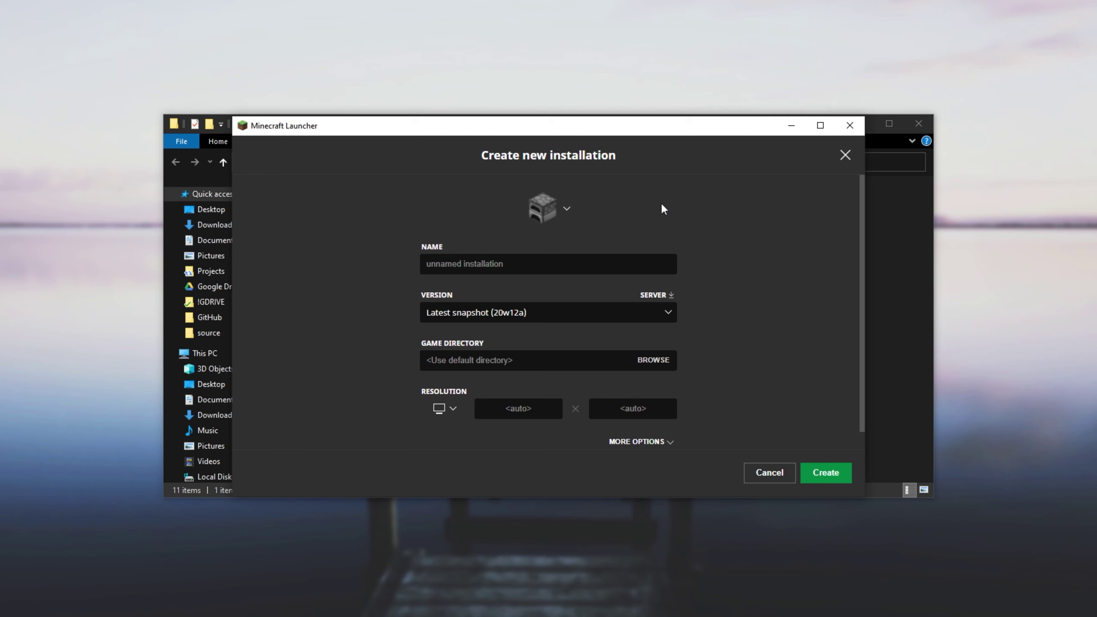
Step: Shut down the running 20w07a server with the stop command in its console
click(790, 127)
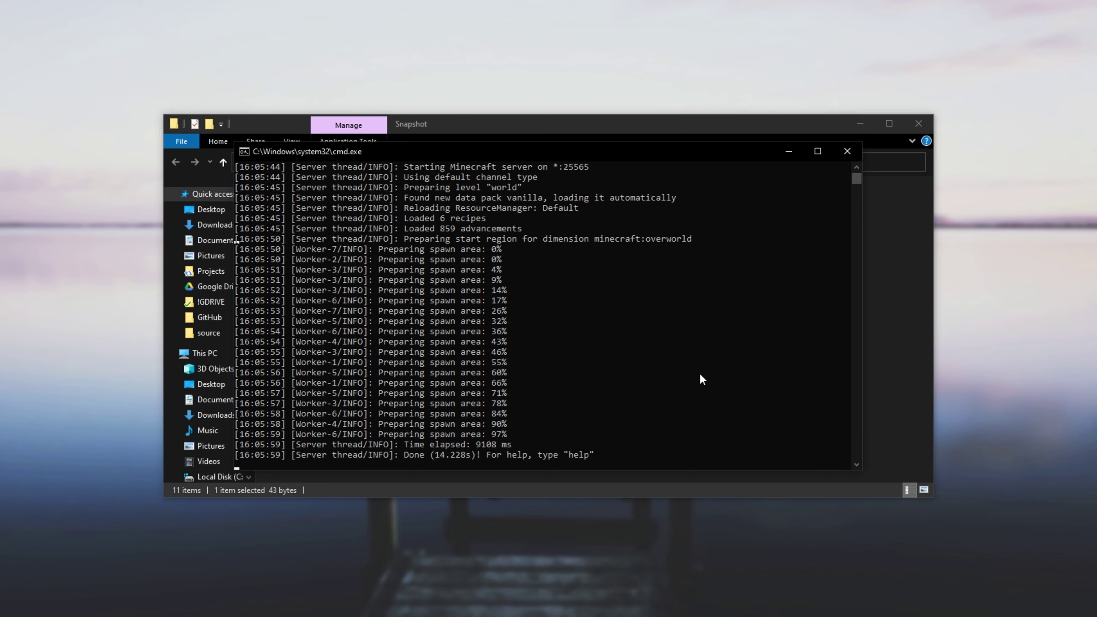
text(stop)
key(Return)
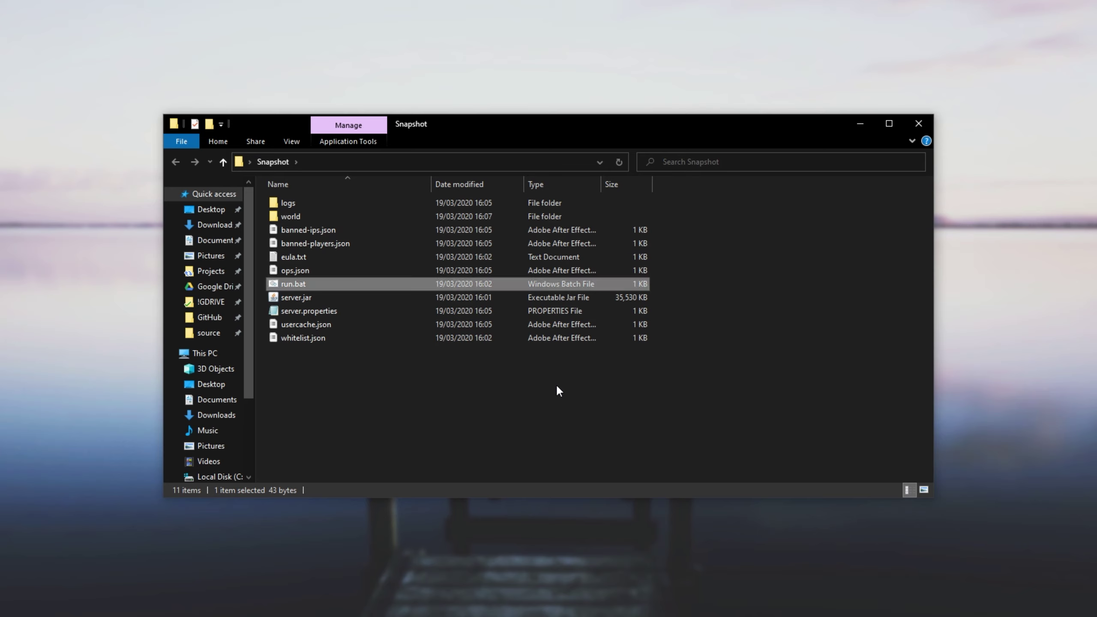
Step: Clear the Snapshot folder selection and place the Downloads window alongside it
drag(552, 381, 585, 187)
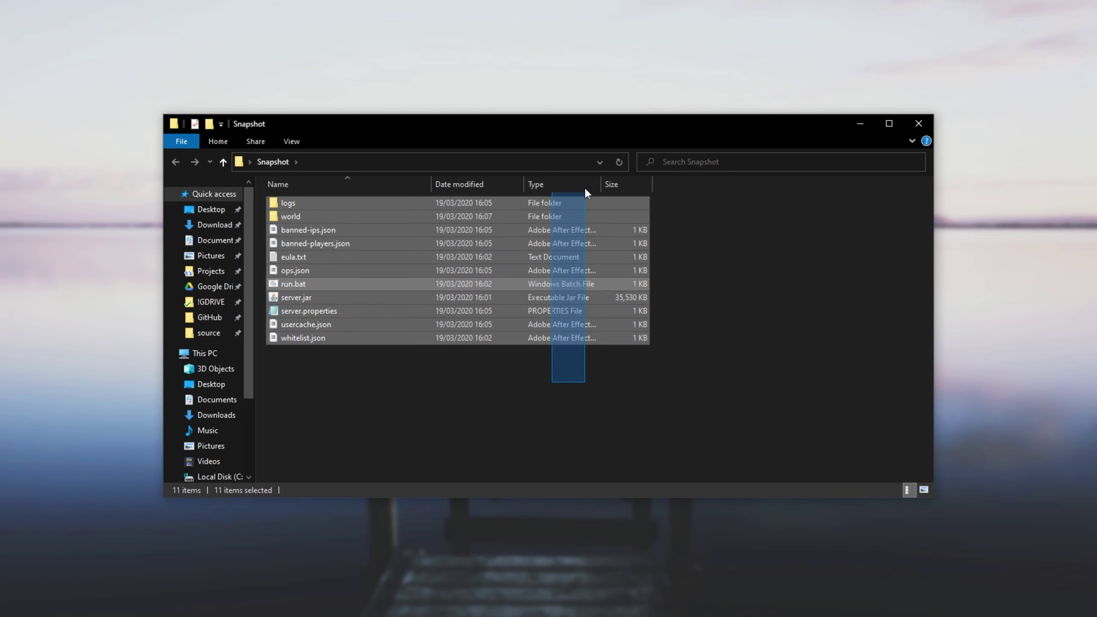
click(611, 450)
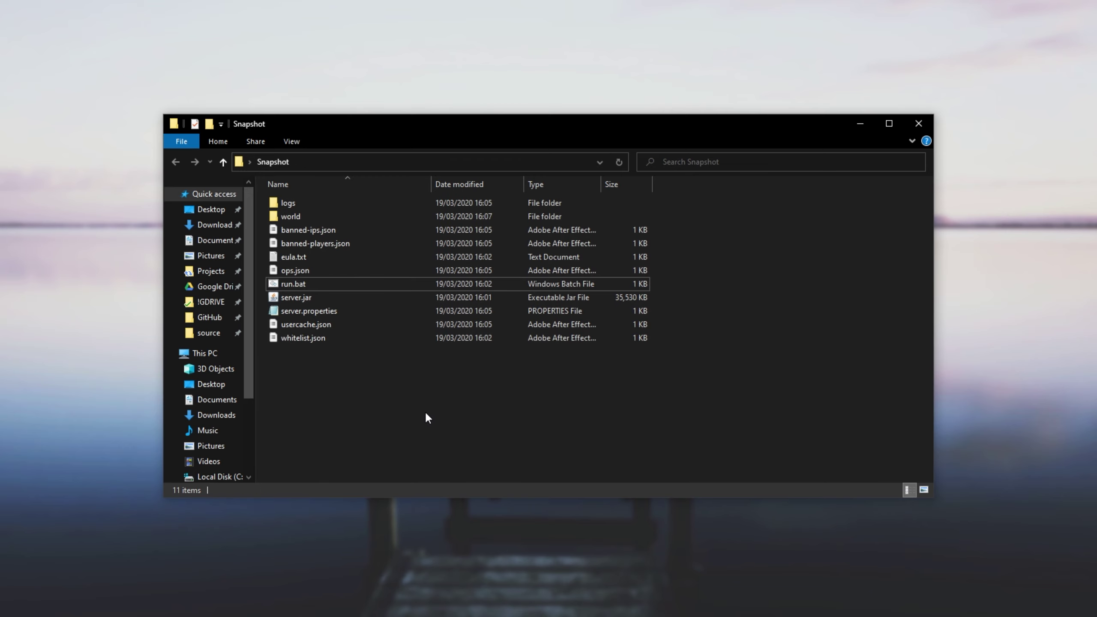
key(alt+Tab)
drag(548, 124, 950, 236)
Step: Rename the downloaded server (1).jar to server-12a.jar
click(715, 310)
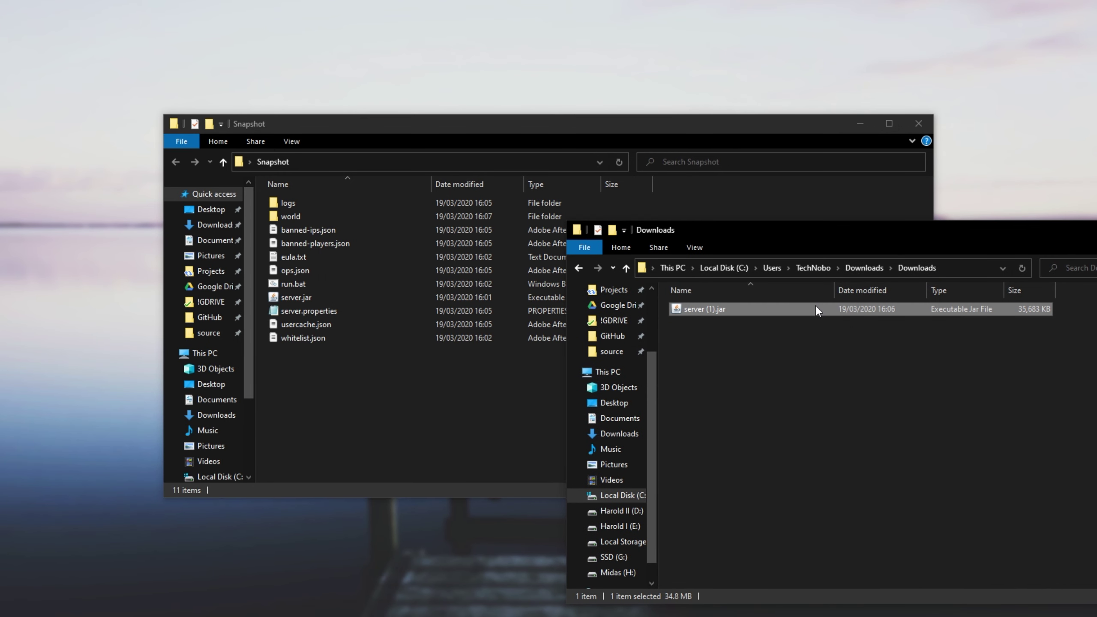
click(713, 313)
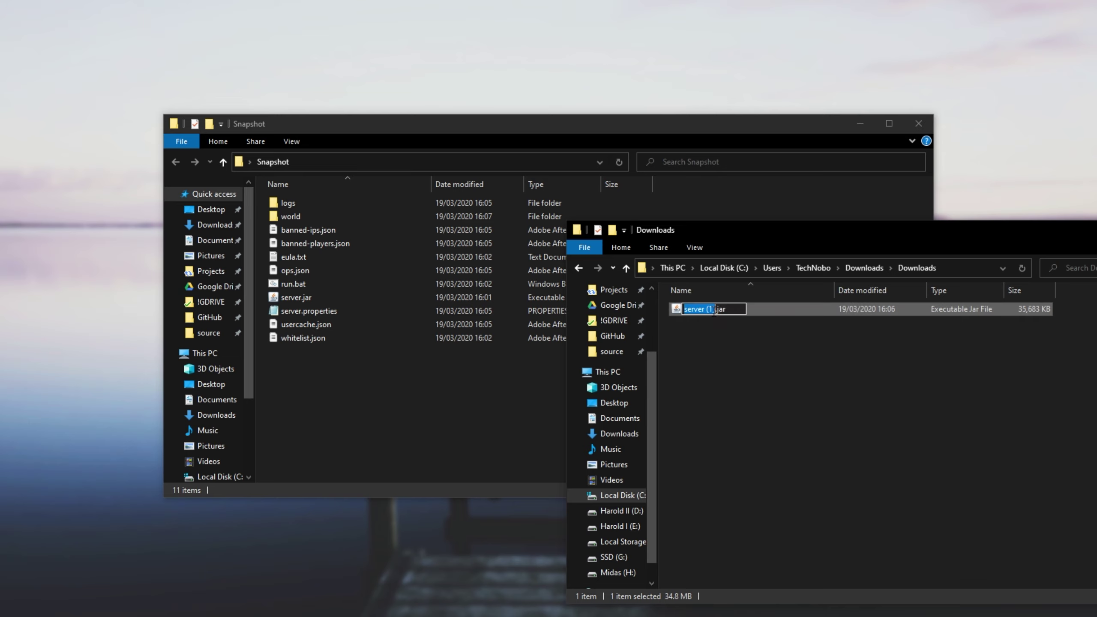
key(BackSpace)
key(BackSpace)
key(BackSpace)
key(BackSpace)
text(-12a)
key(Return)
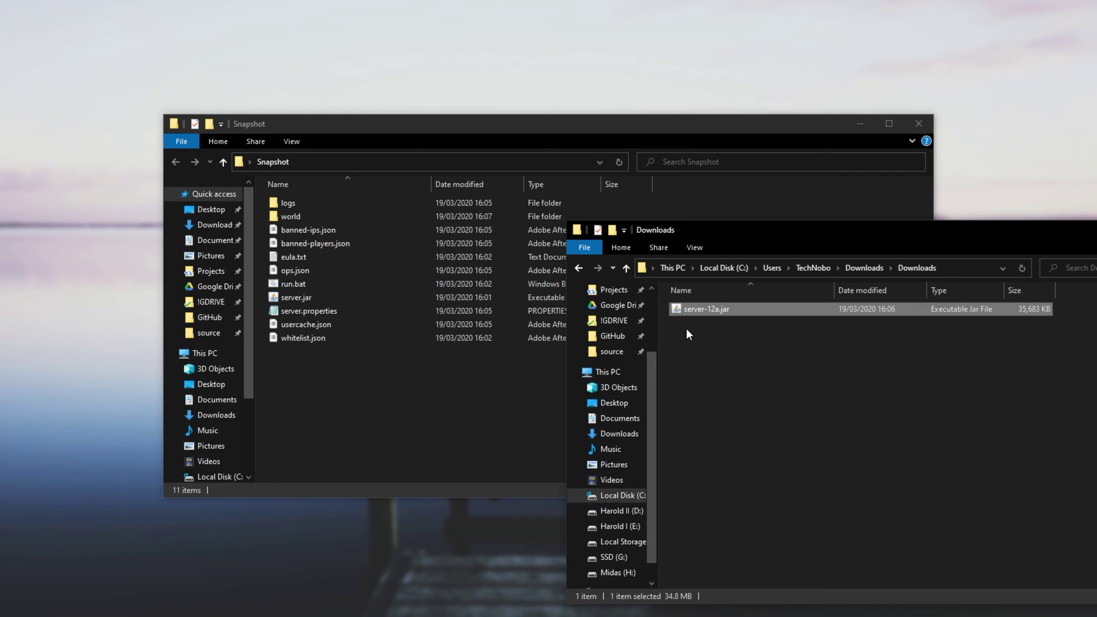
Step: Move server-12a.jar into the Snapshot folder beside server.jar and show file name extensions
drag(708, 309, 410, 380)
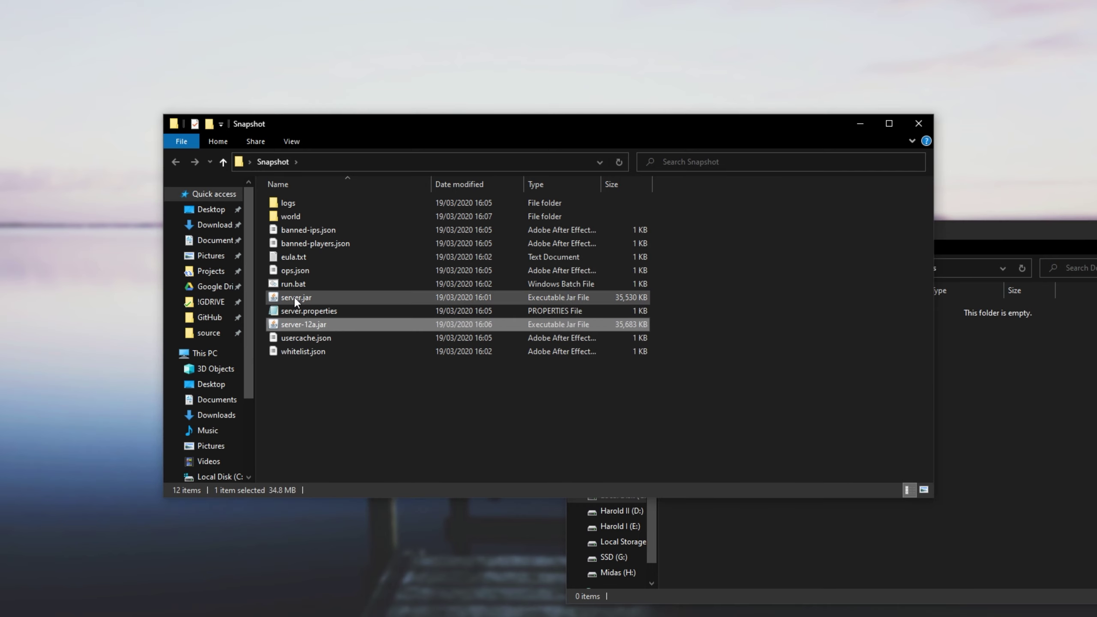
click(315, 297)
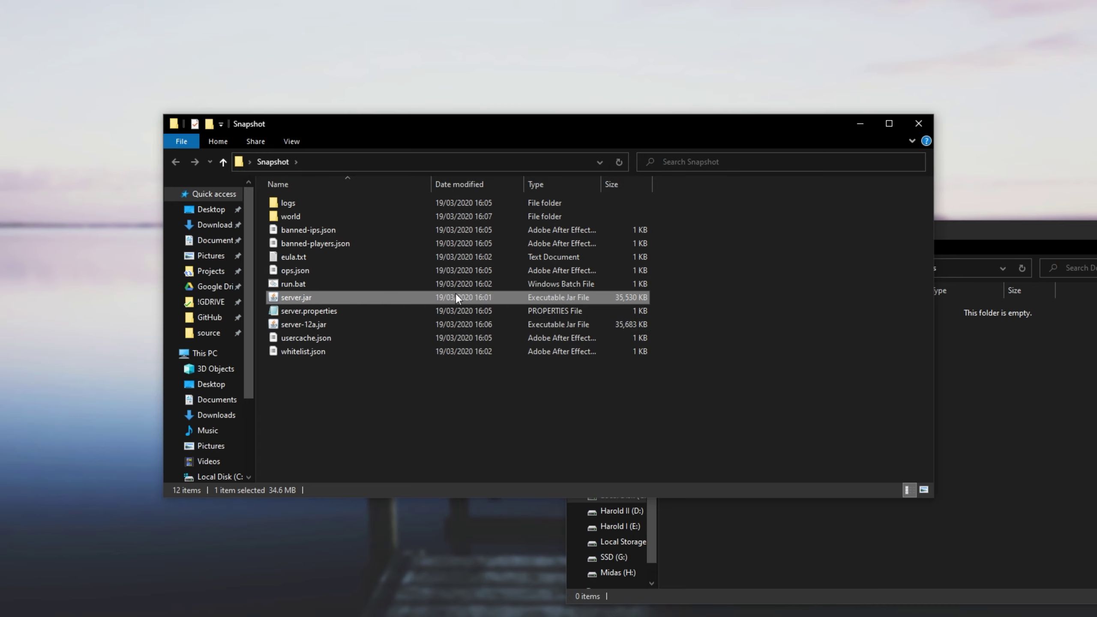
click(313, 325)
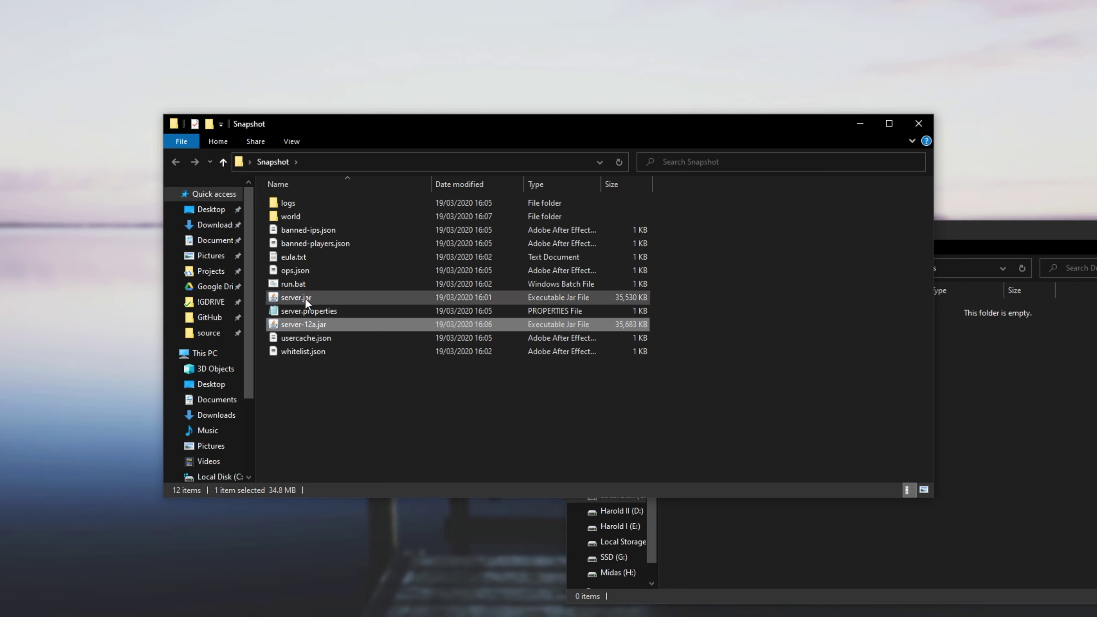
mouse_move(312, 300)
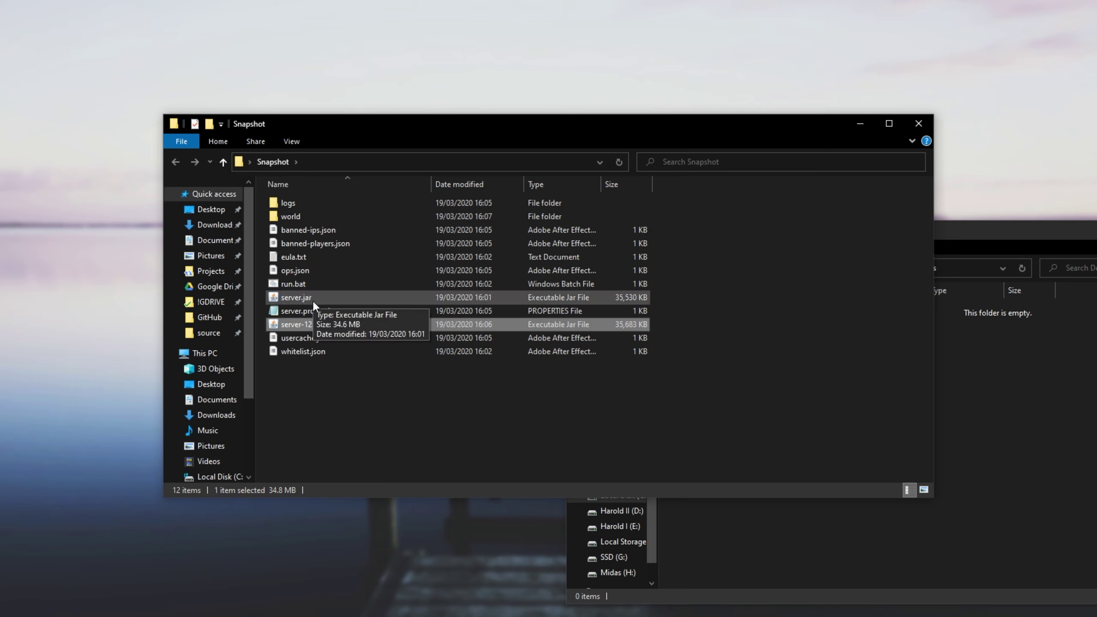
click(291, 143)
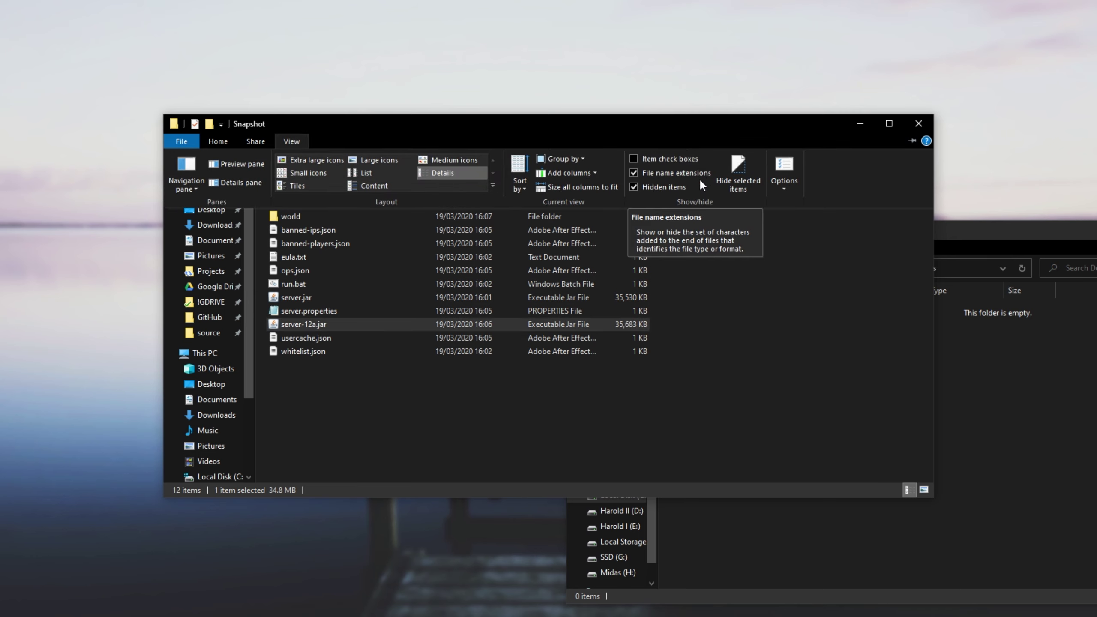
click(644, 284)
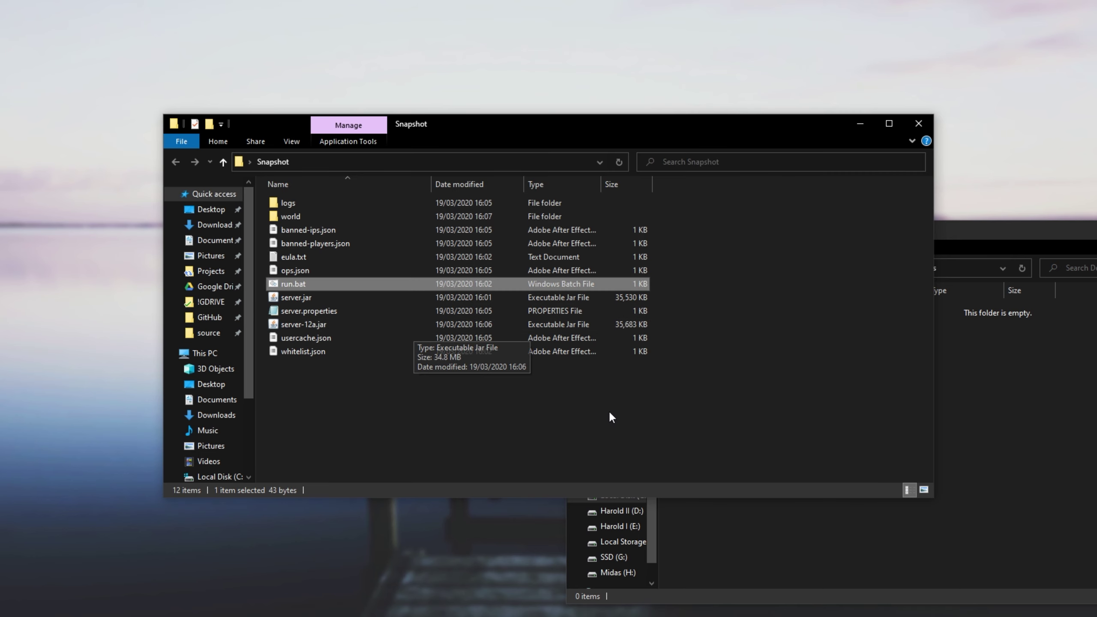
Step: Edit run.bat to launch server-12a.jar instead of server.jar, and save it
right_click(315, 286)
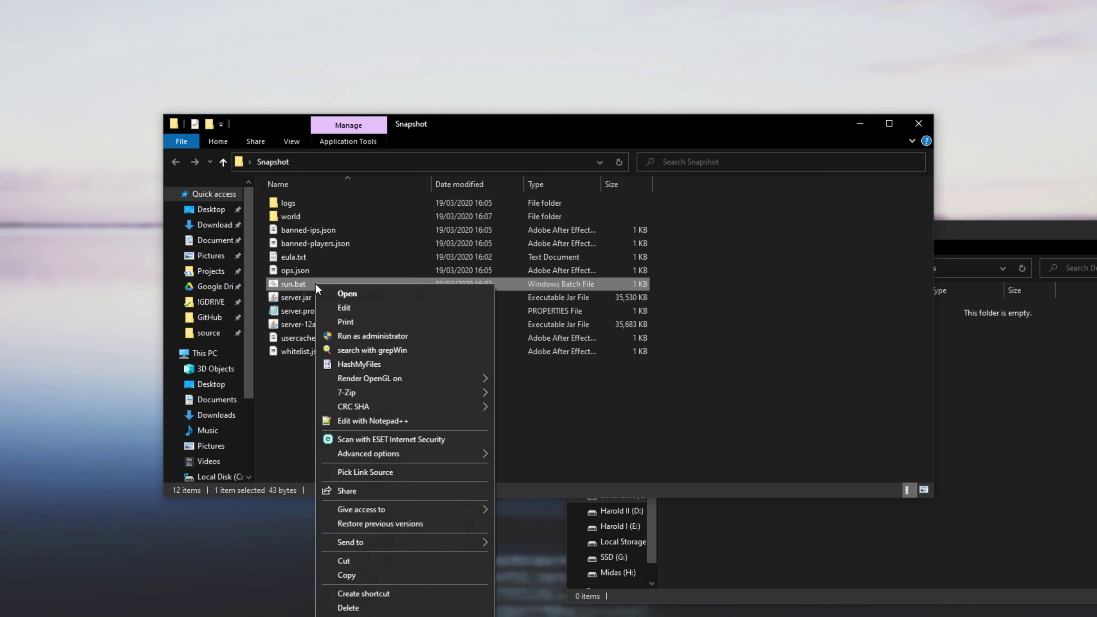
click(376, 306)
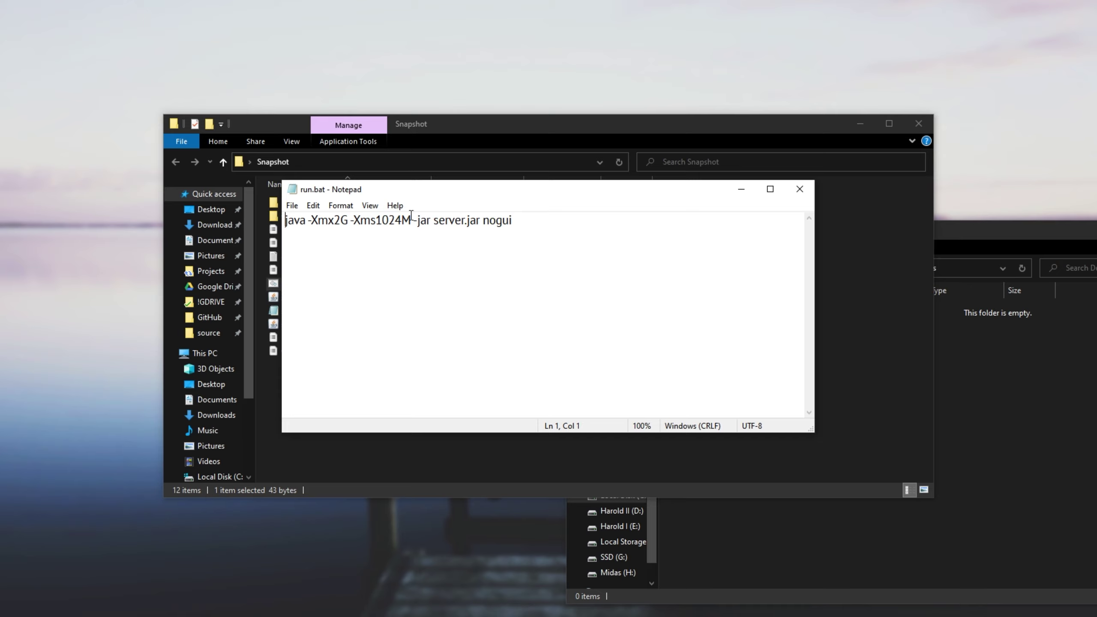
drag(412, 221, 594, 208)
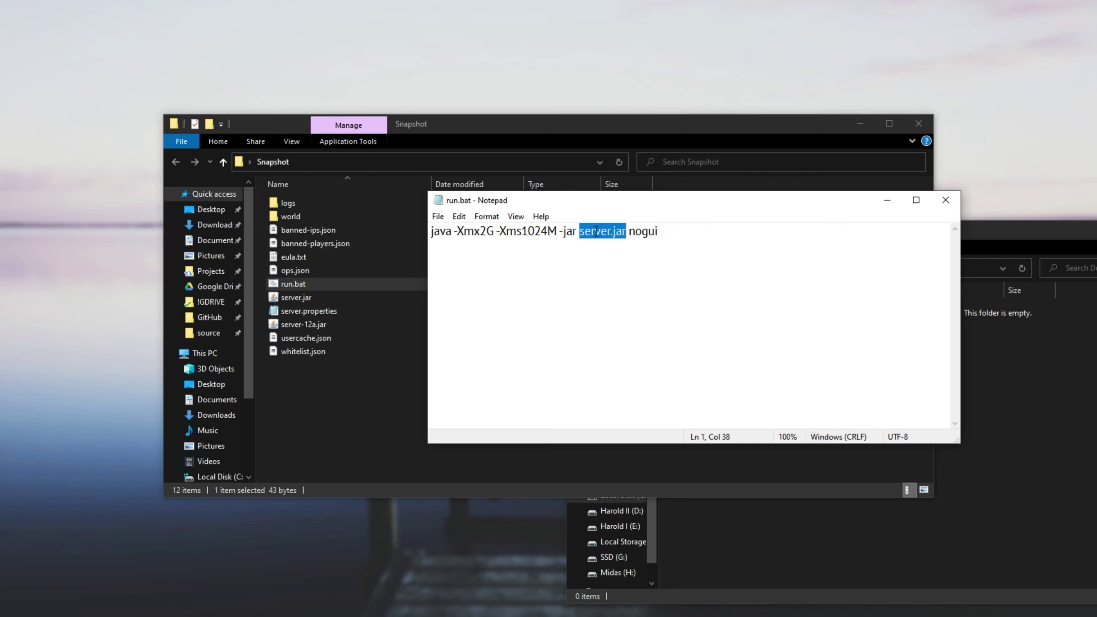
drag(576, 250, 625, 247)
click(629, 272)
click(609, 232)
text(-12a)
key(ctrl+s)
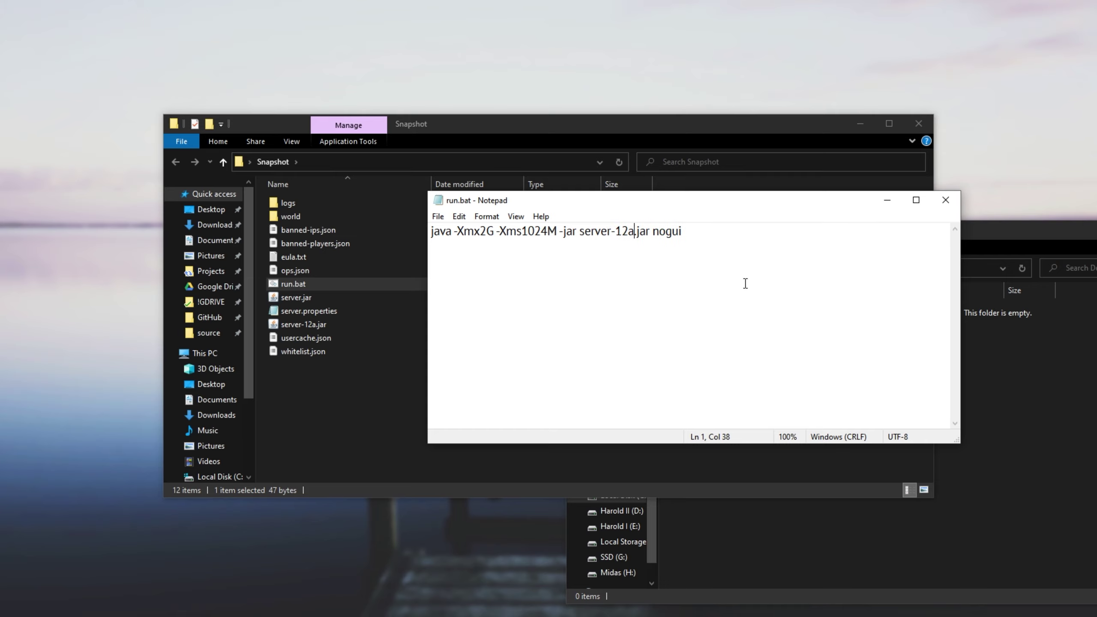
Step: Relaunch the server from run.bat, copy its 20w12a version string, and move the console aside
click(944, 200)
double_click(520, 285)
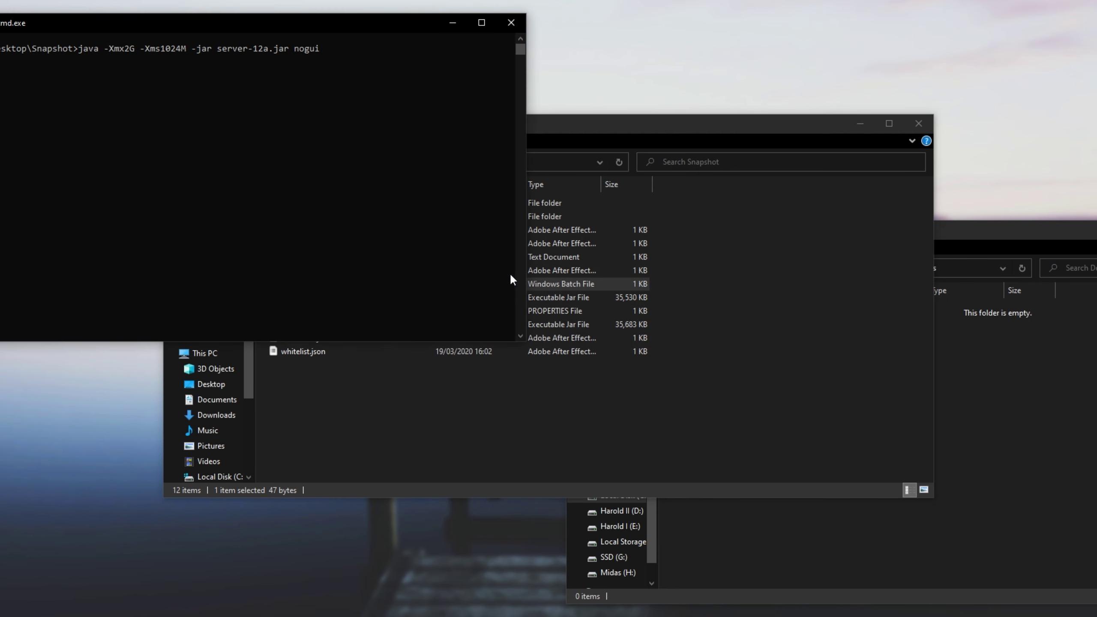
click(581, 312)
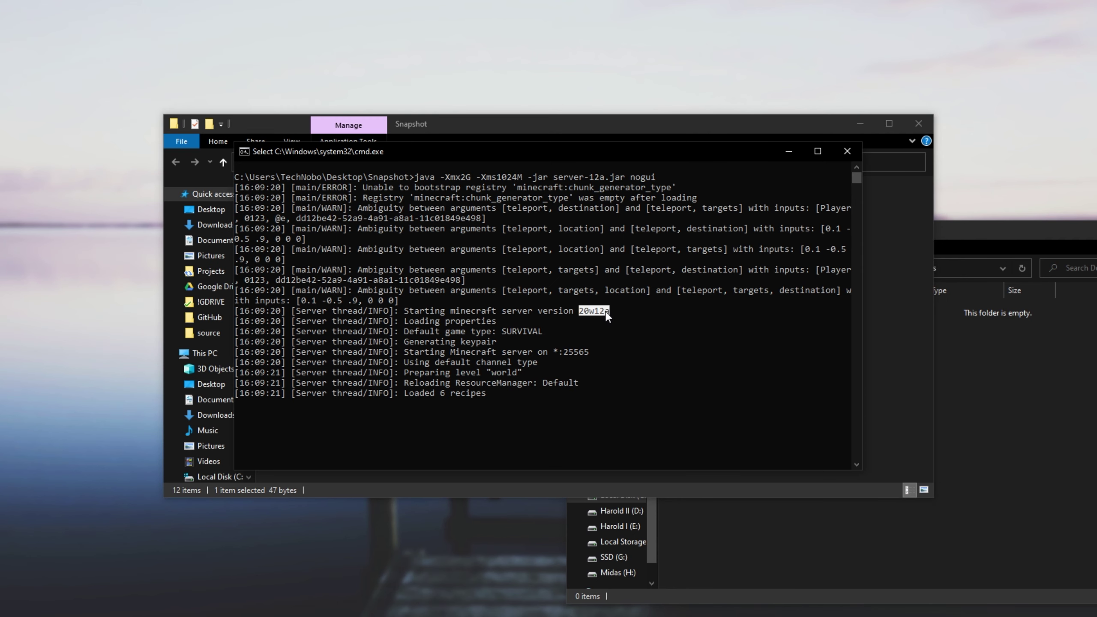
drag(598, 318, 610, 318)
key(ctrl+c)
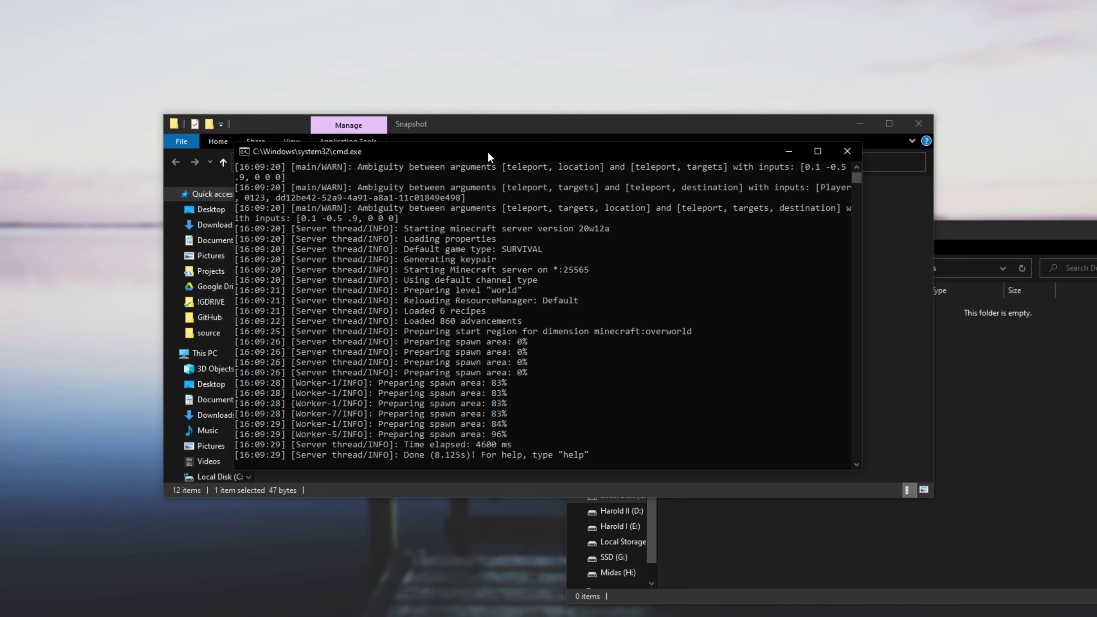
drag(489, 153, 869, 159)
drag(803, 168, 863, 166)
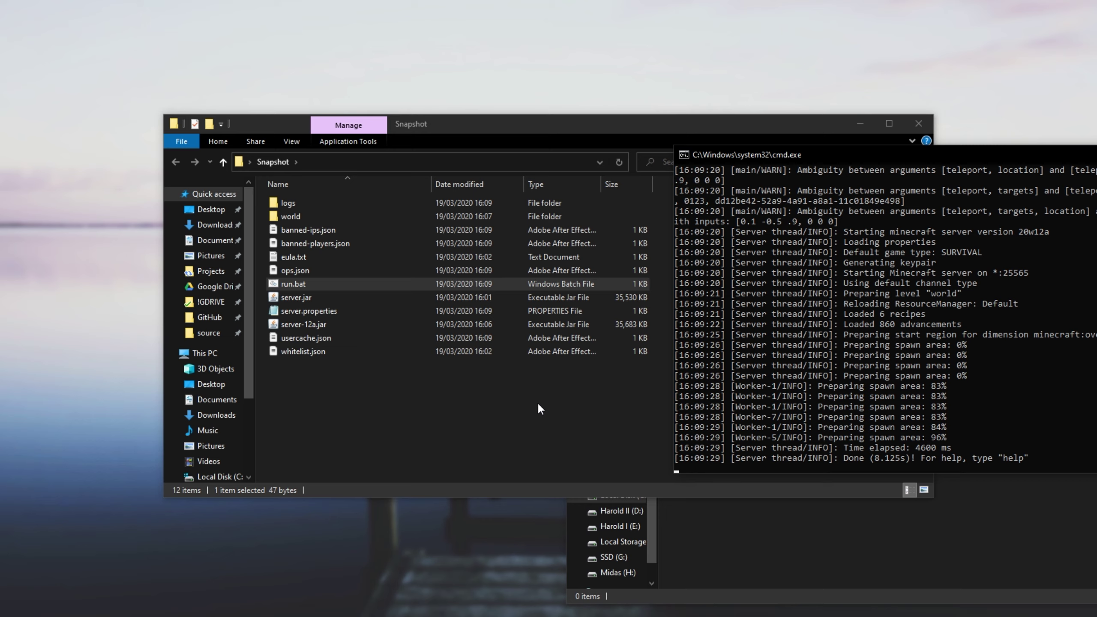
Step: Open run.bat in Notepad and select the -12a suffix of the jar name
click(449, 324)
ctrl+click(420, 297)
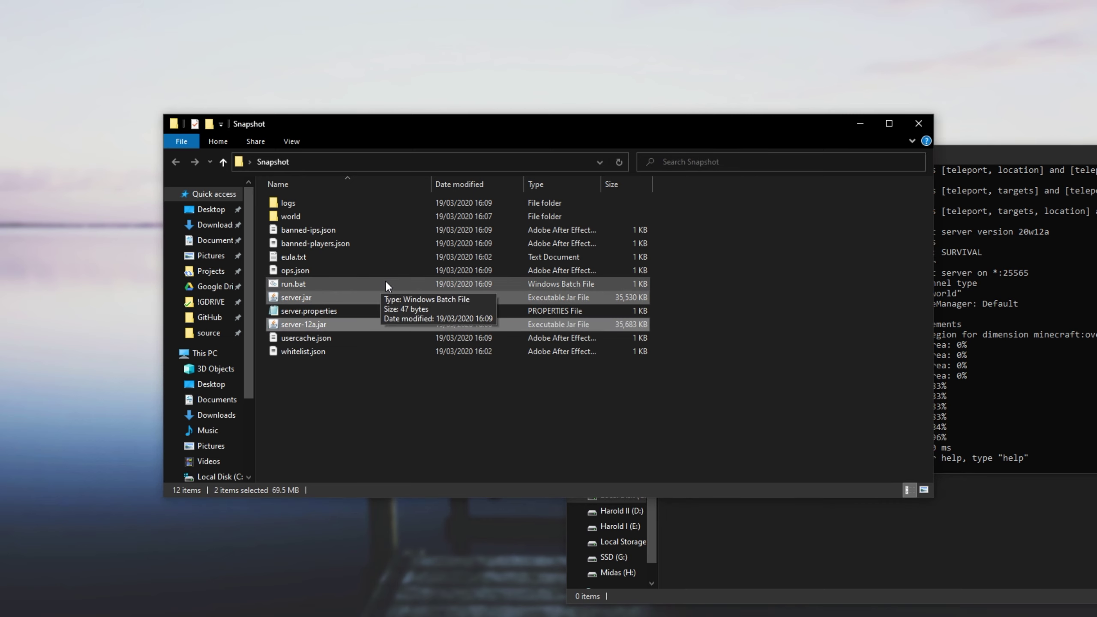
right_click(385, 284)
click(414, 305)
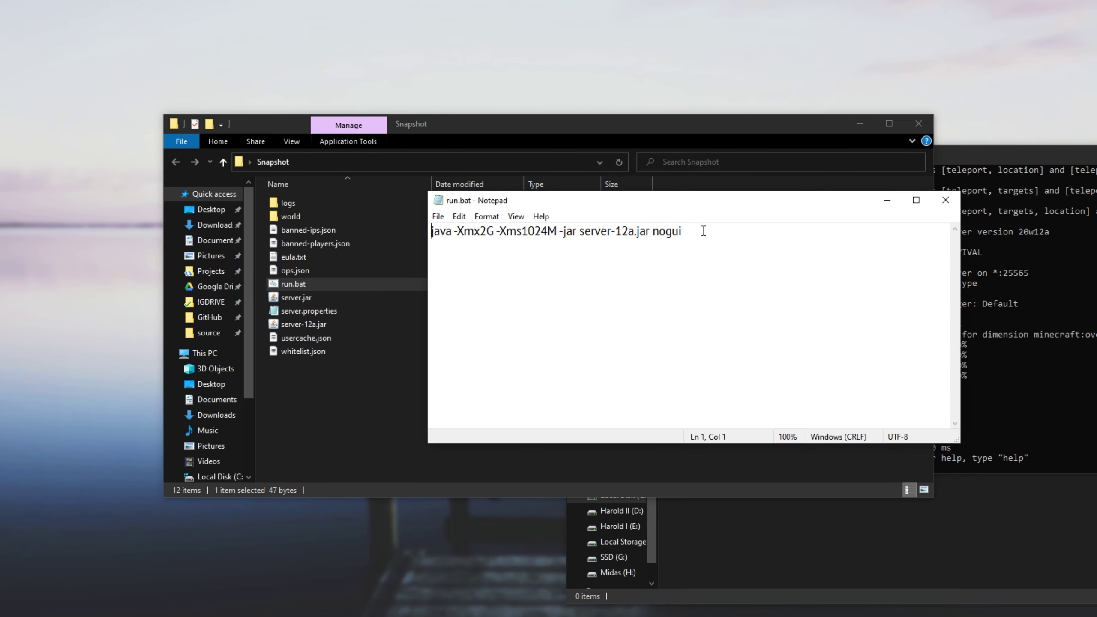
drag(635, 234, 612, 234)
Step: Stop the running 20w12a server with the stop command
drag(1042, 158, 647, 152)
text(stop)
key(Return)
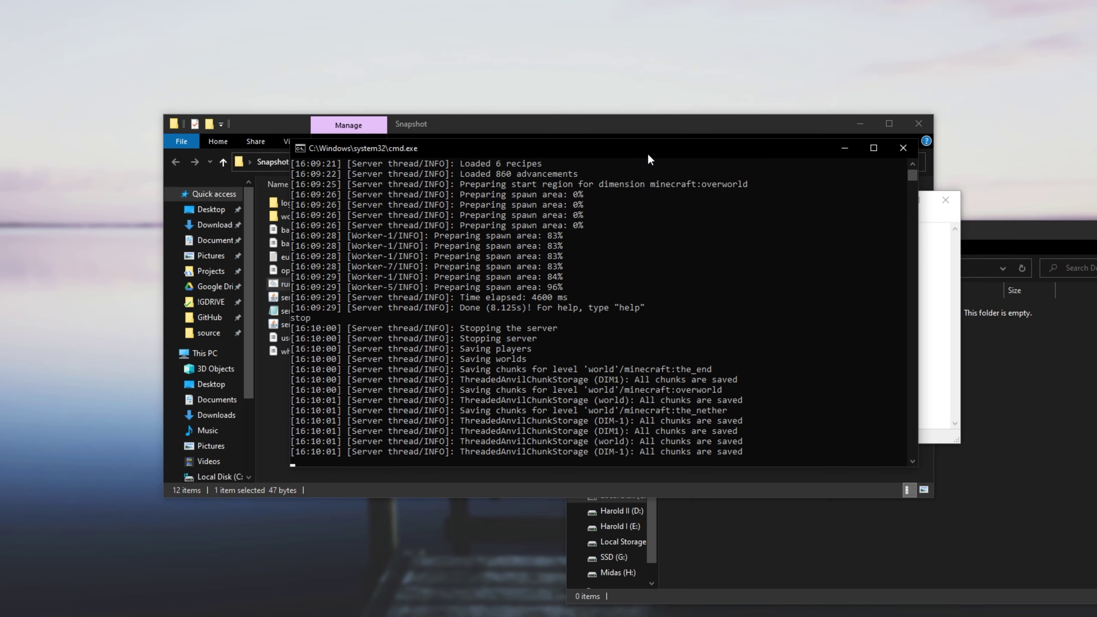
Step: Restore run.bat to launch server.jar, save it, and relaunch the server
drag(610, 234, 643, 248)
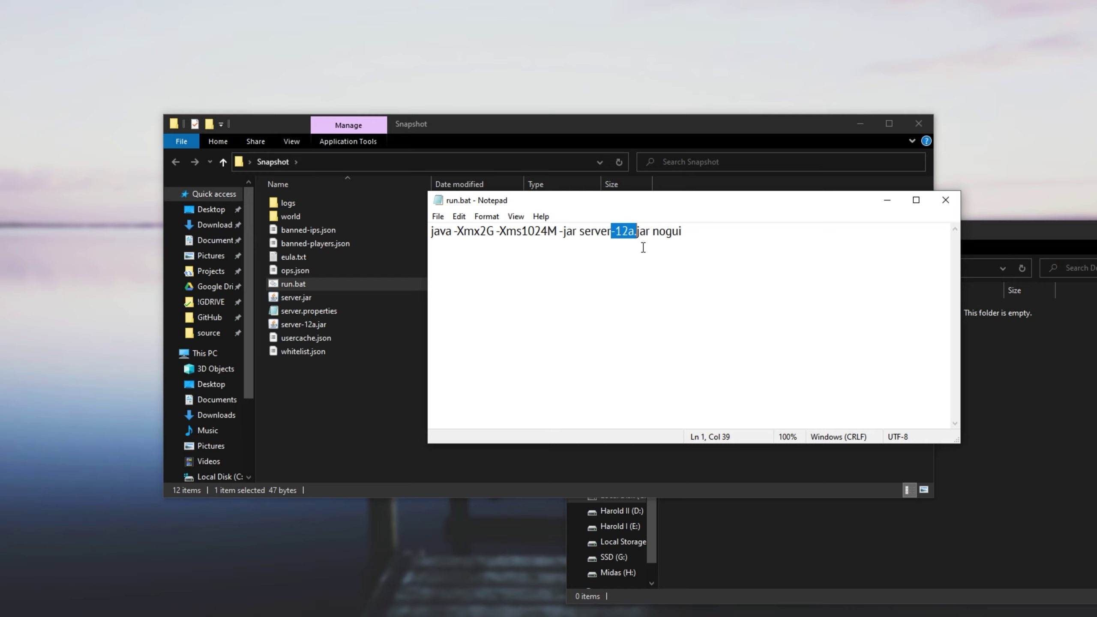
key(BackSpace)
text(.)
key(ctrl+s)
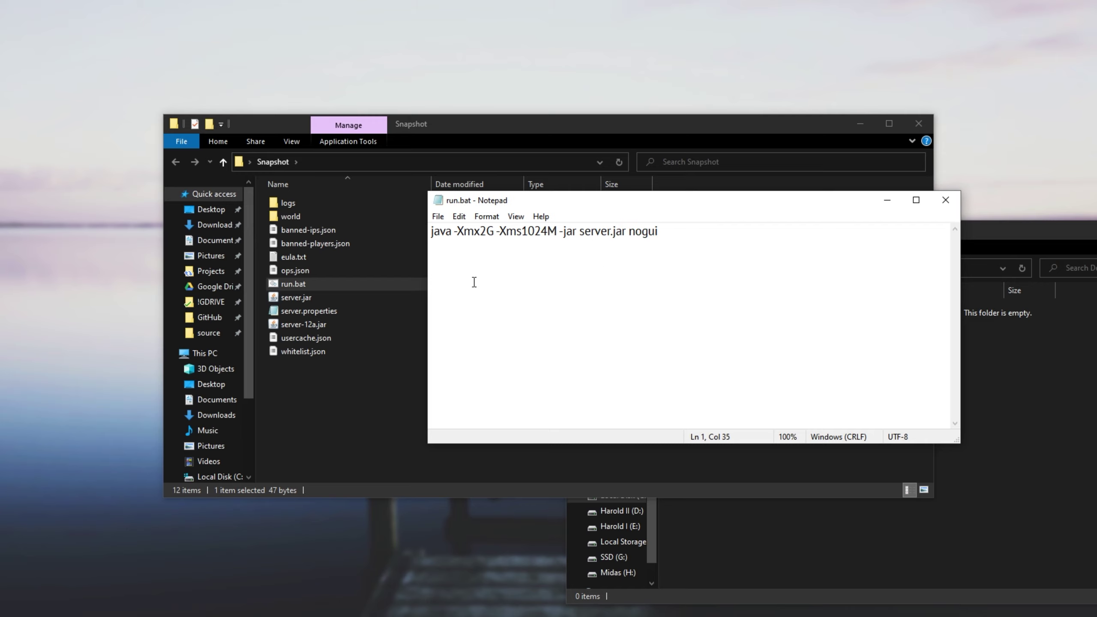
double_click(403, 285)
drag(368, 41, 687, 153)
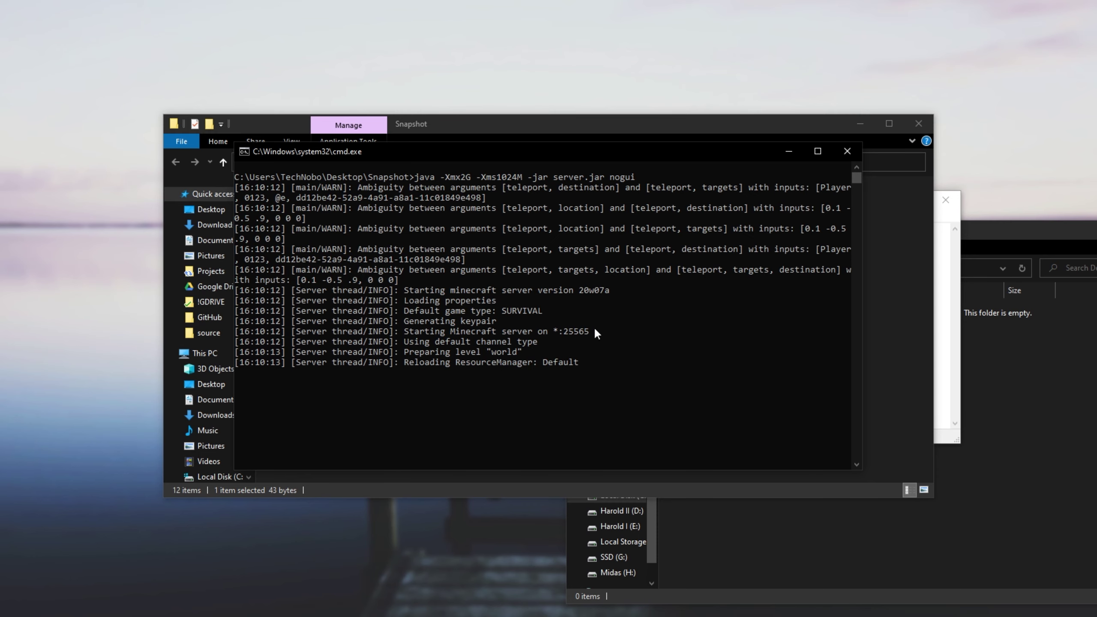
Step: Copy the 20w07a version string from the console and move the console aside
click(579, 290)
drag(581, 291, 610, 291)
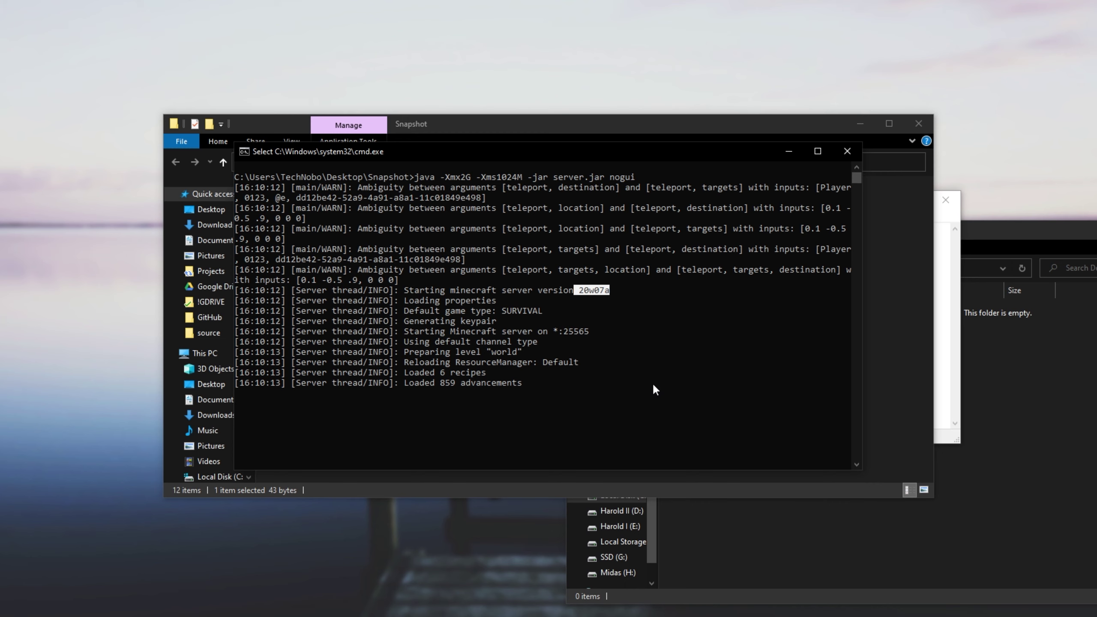
key(ctrl+c)
drag(769, 151, 1076, 146)
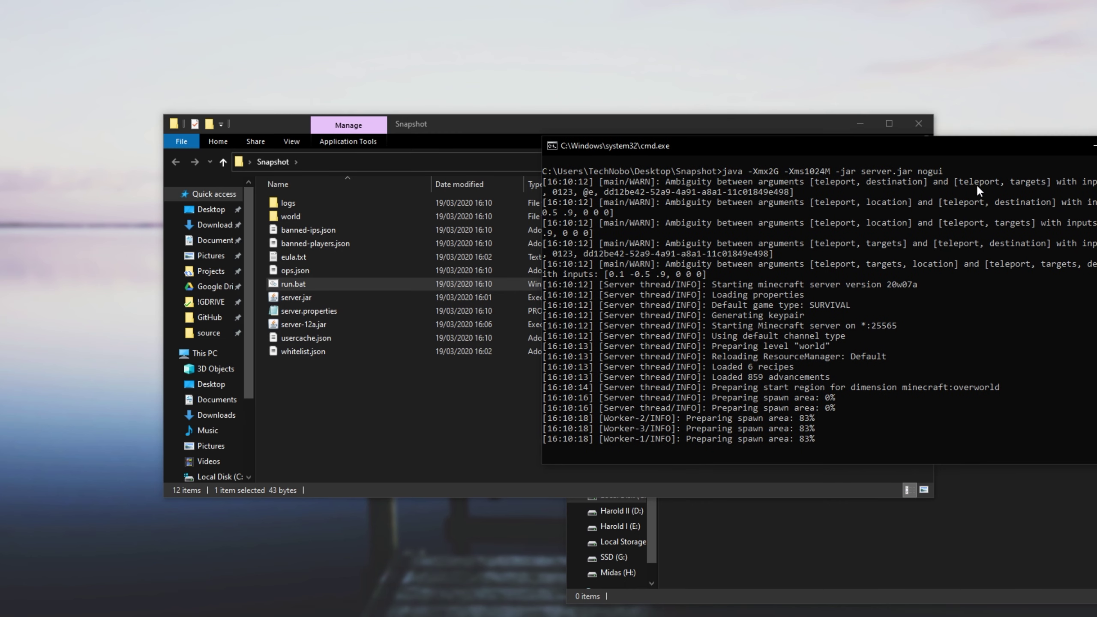
Step: Point out server.jar and server-12a.jar side by side in the Snapshot folder
click(409, 405)
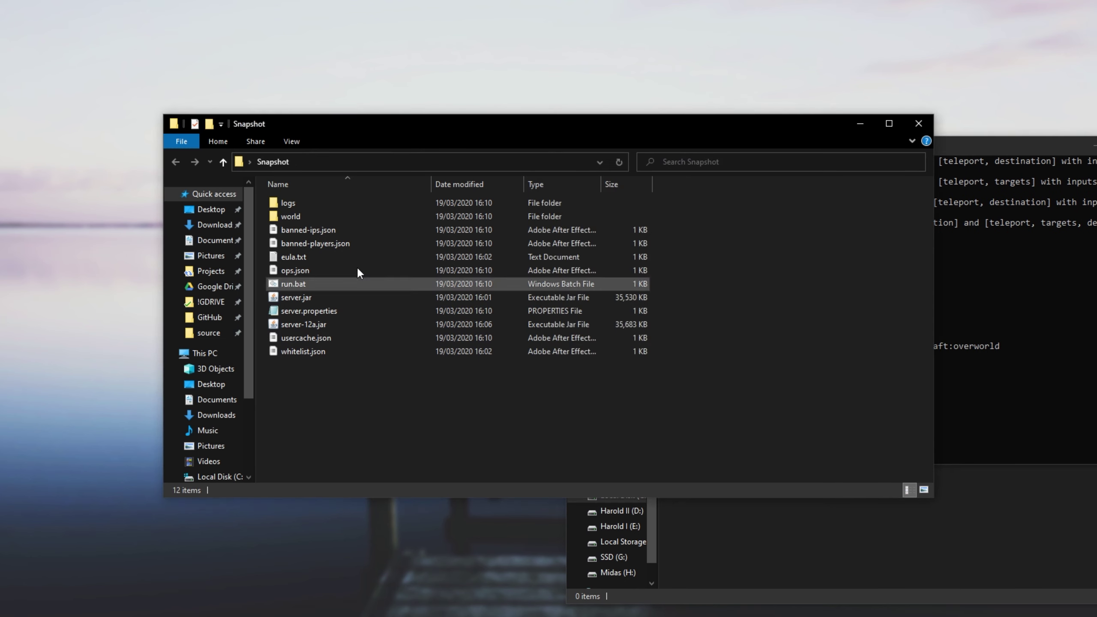
click(333, 298)
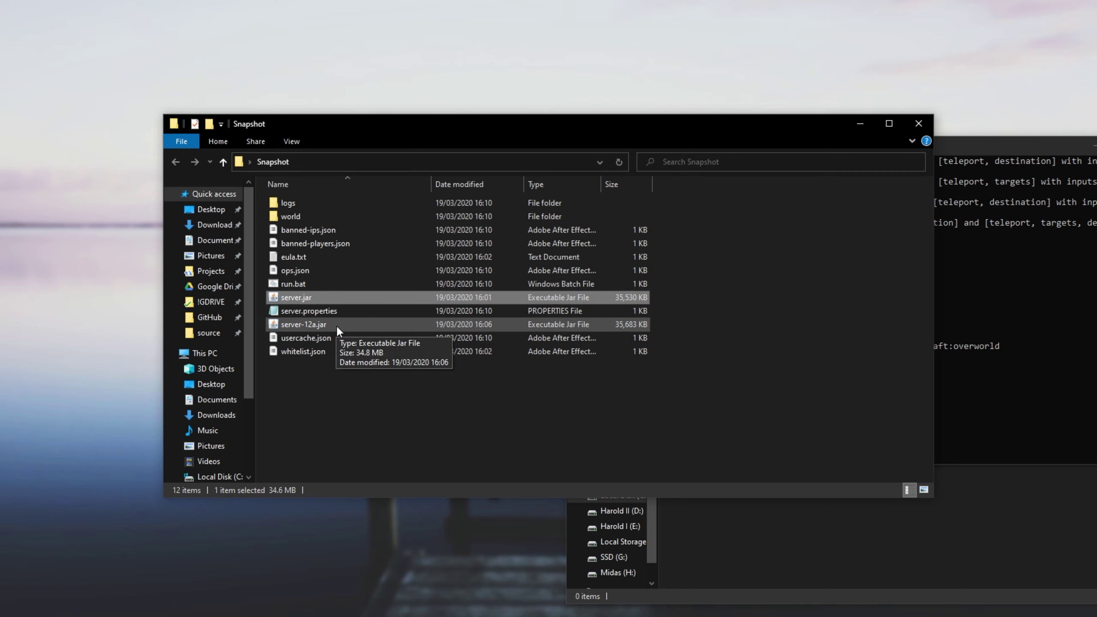
click(336, 324)
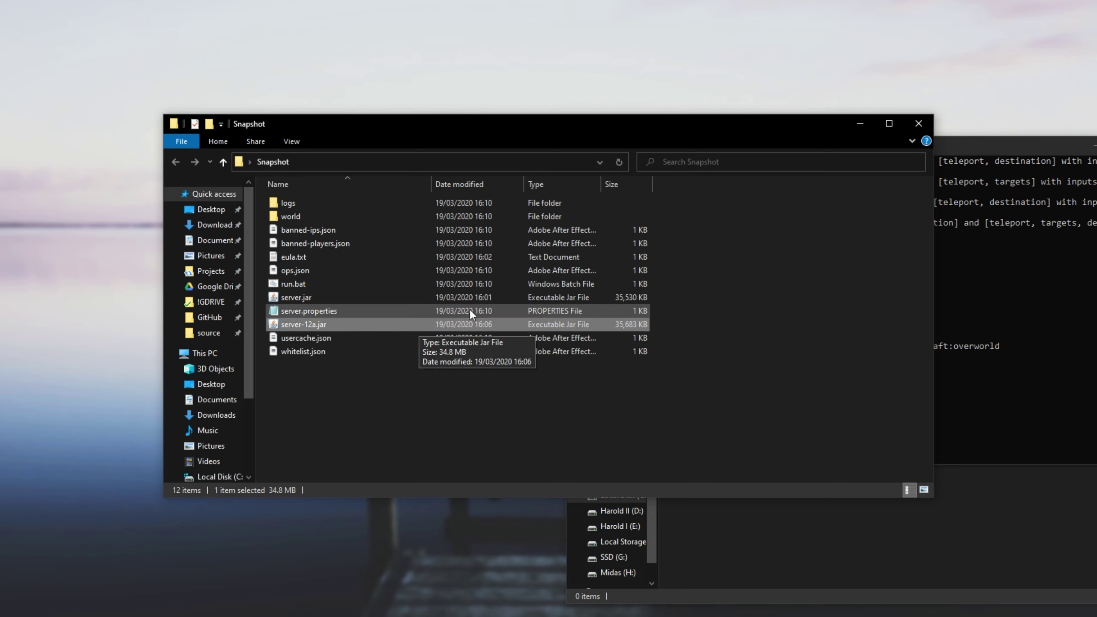